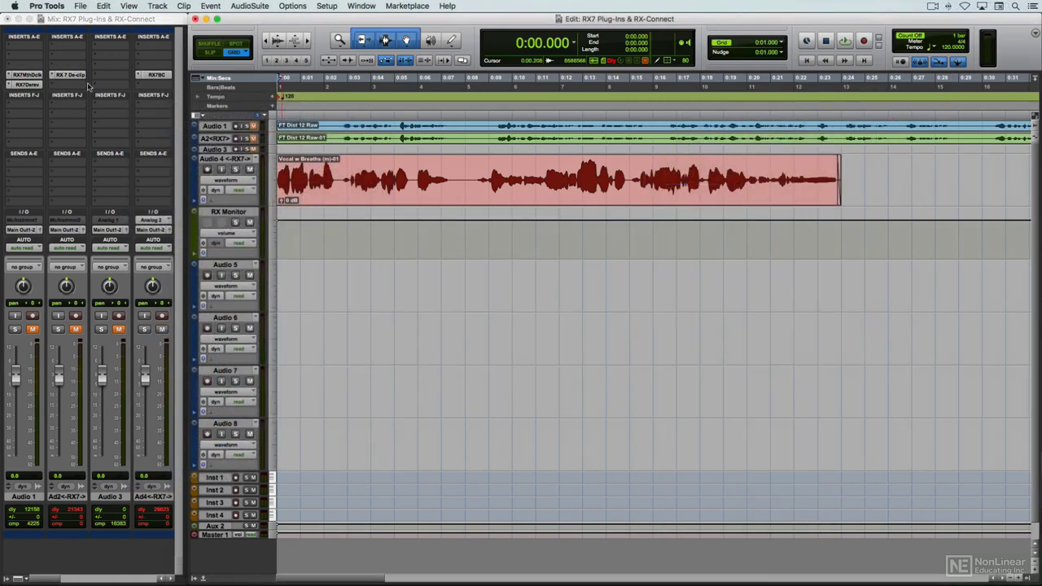
pyautogui.click(98, 77)
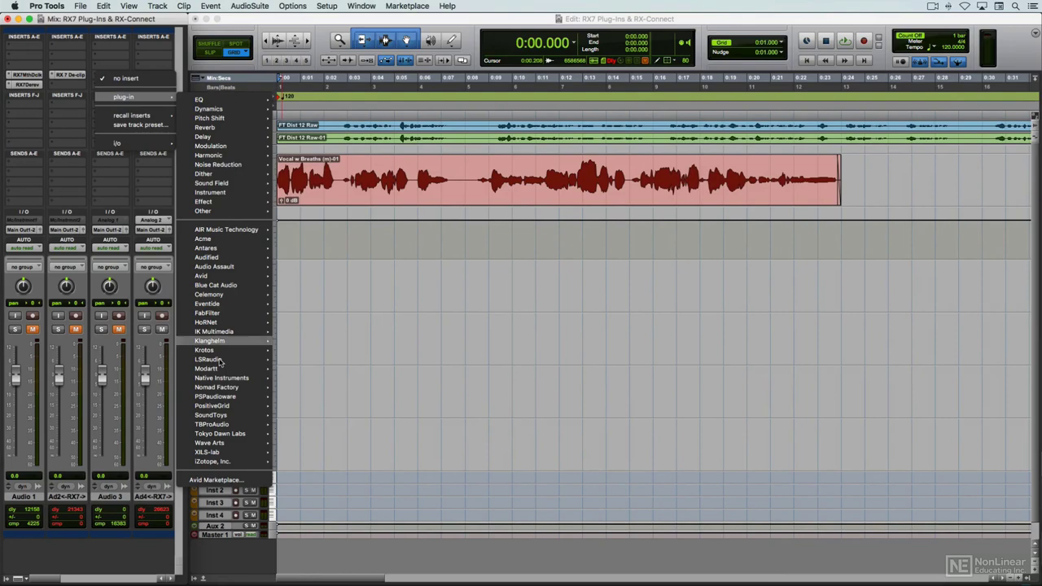
pyautogui.moveTo(213, 461)
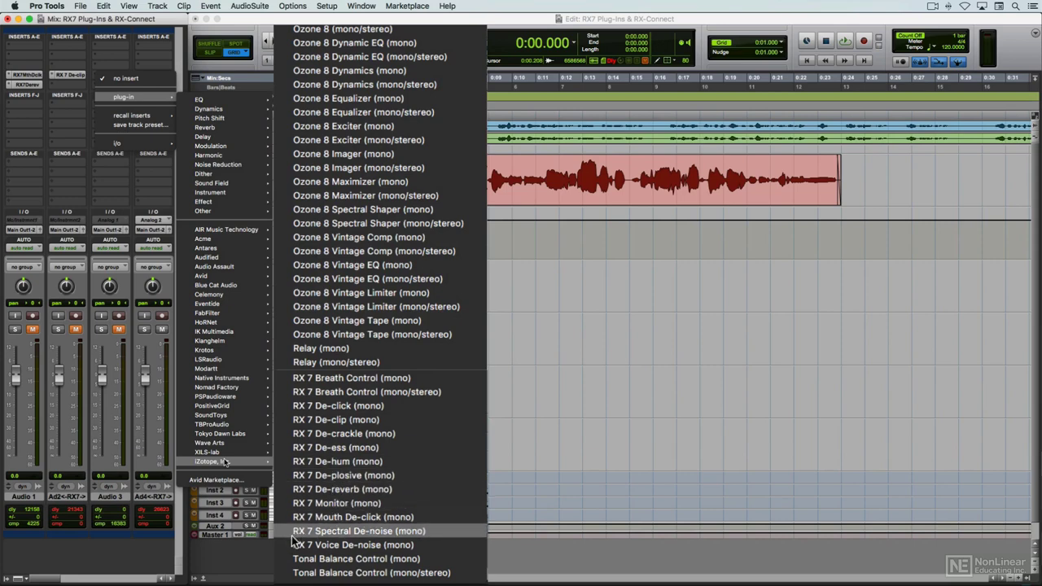
pyautogui.click(290, 420)
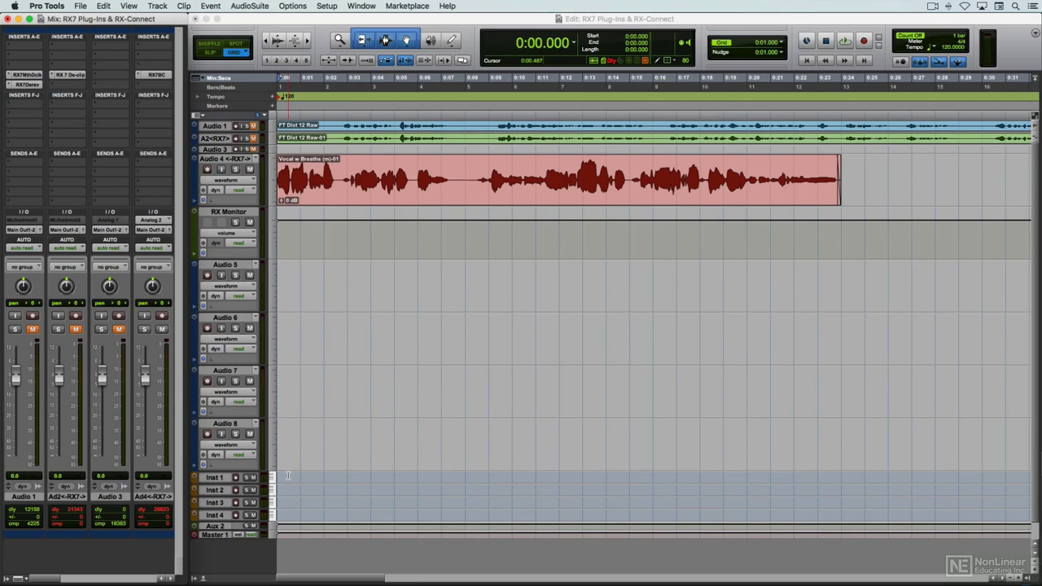
pyautogui.click(248, 6)
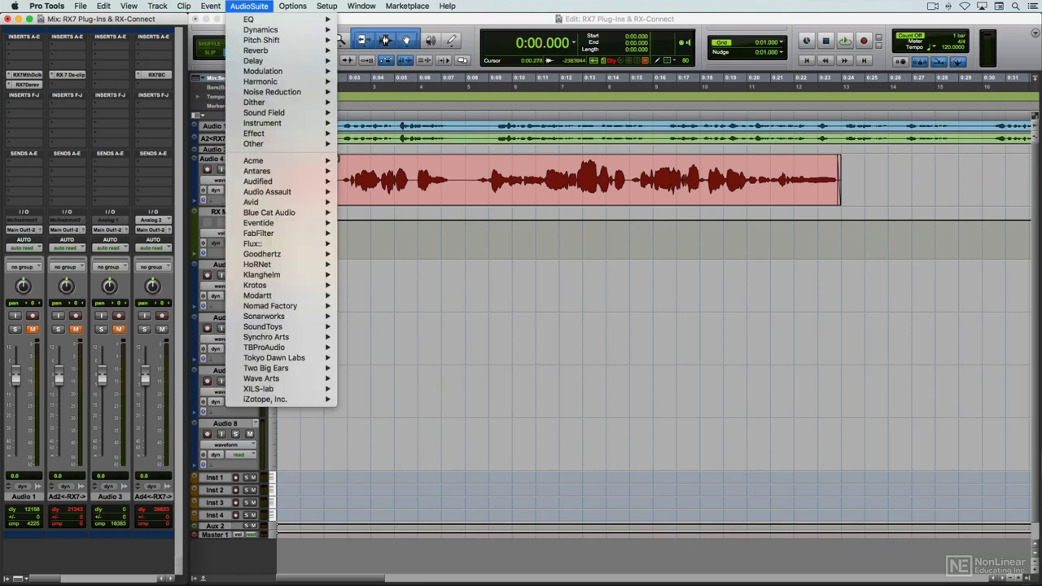
pyautogui.moveTo(266, 399)
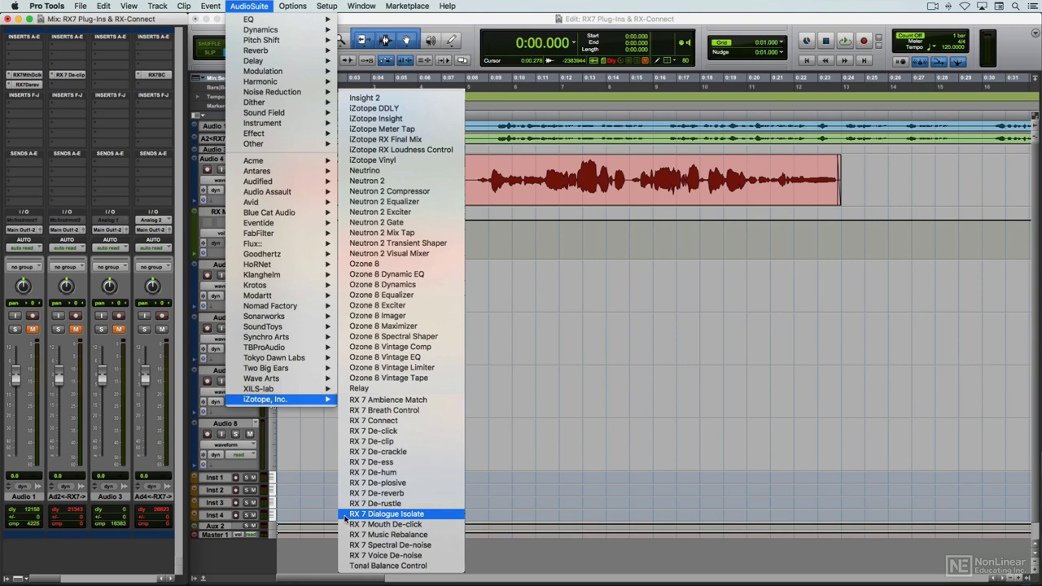
pyautogui.click(288, 476)
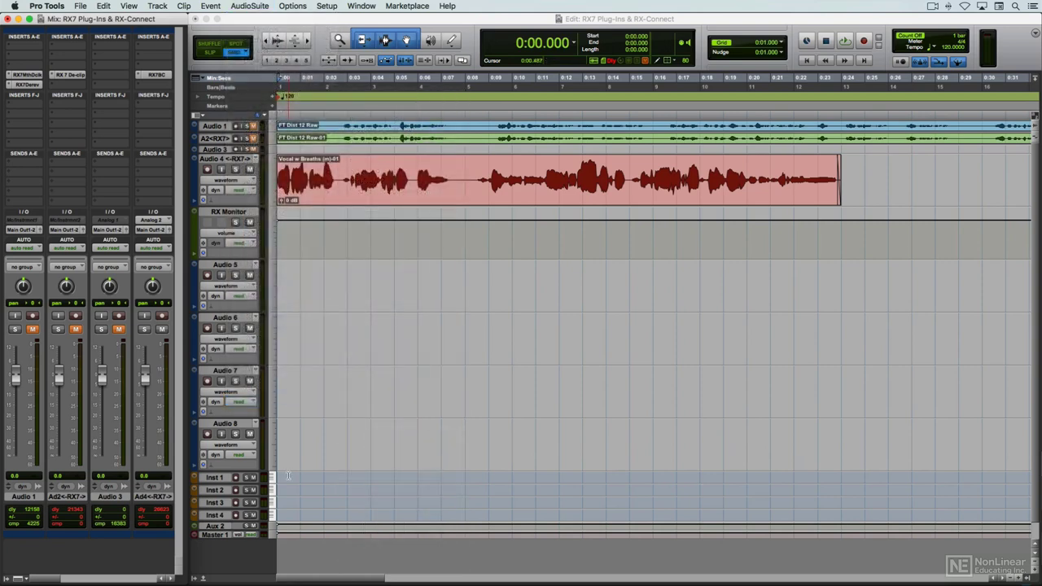
pyautogui.click(138, 75)
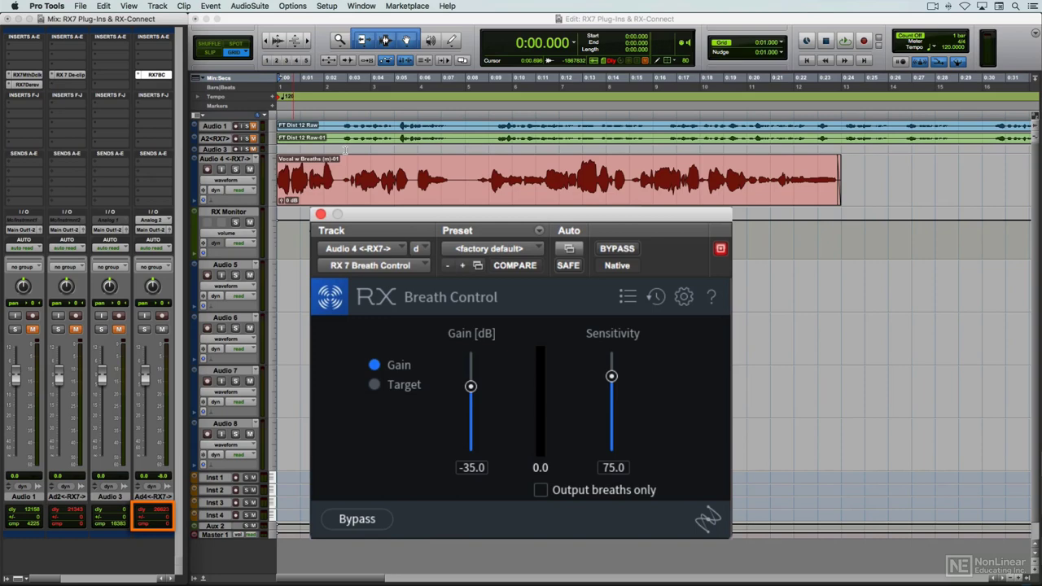
pyautogui.click(632, 251)
pyautogui.press('space')
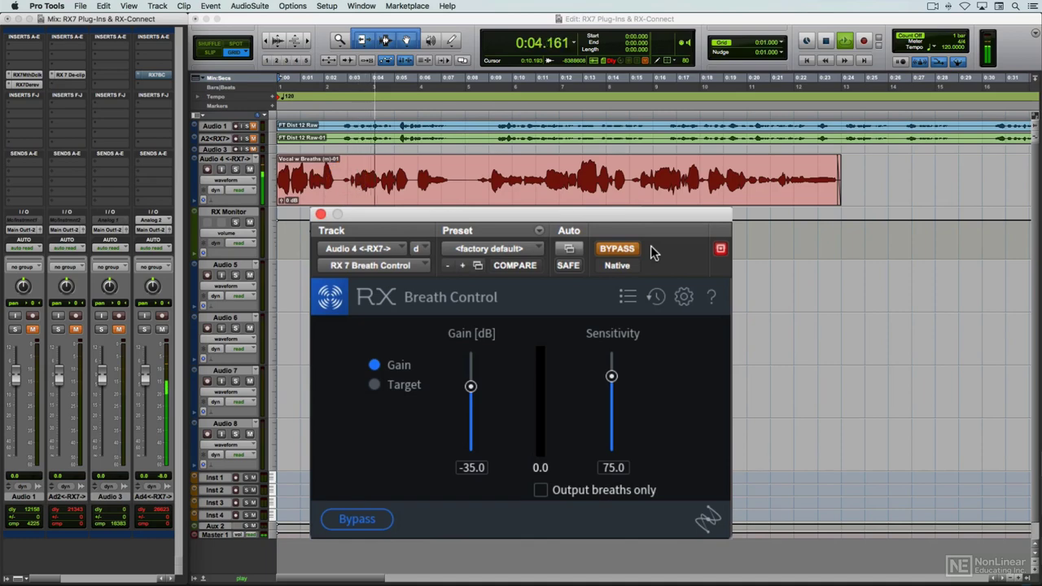
pyautogui.press('space')
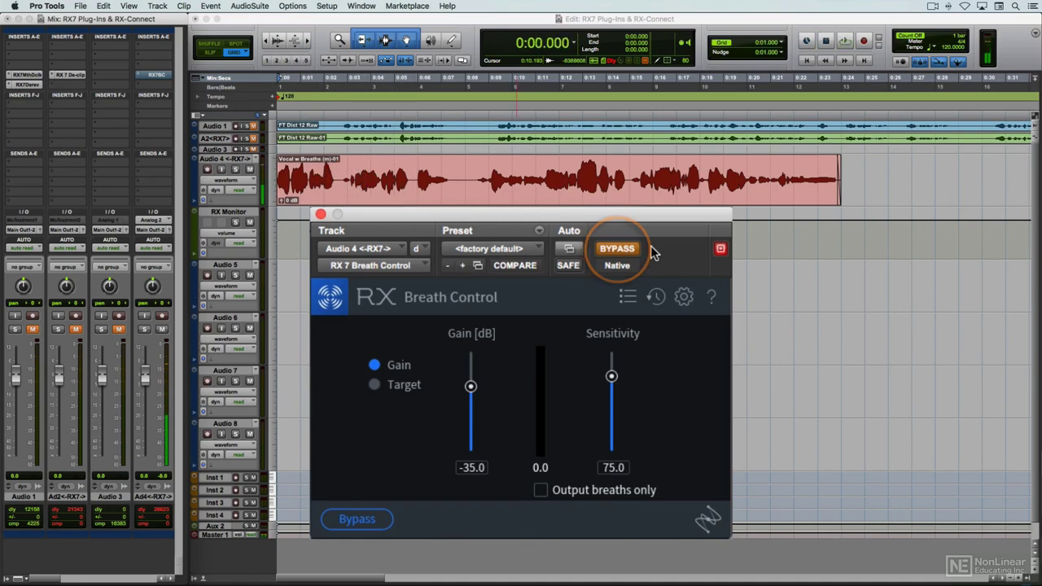
pyautogui.click(637, 251)
pyautogui.press('space')
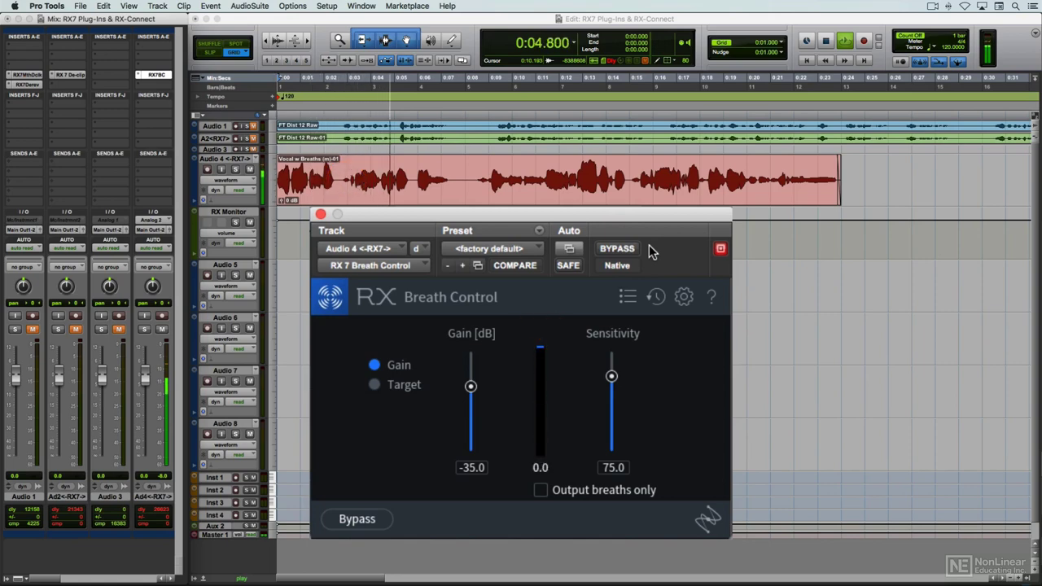
pyautogui.press('space')
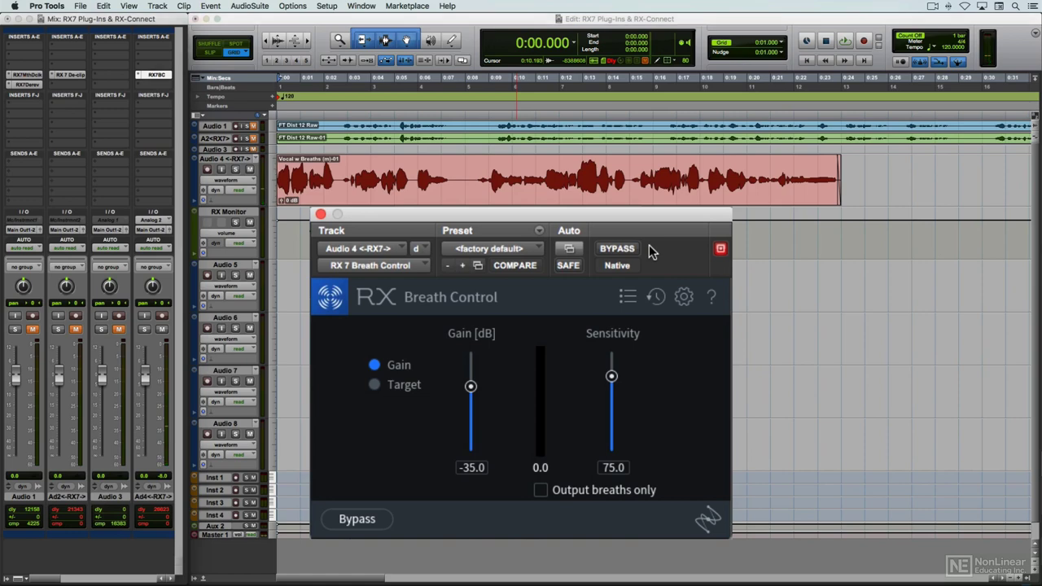
pyautogui.press('super+w')
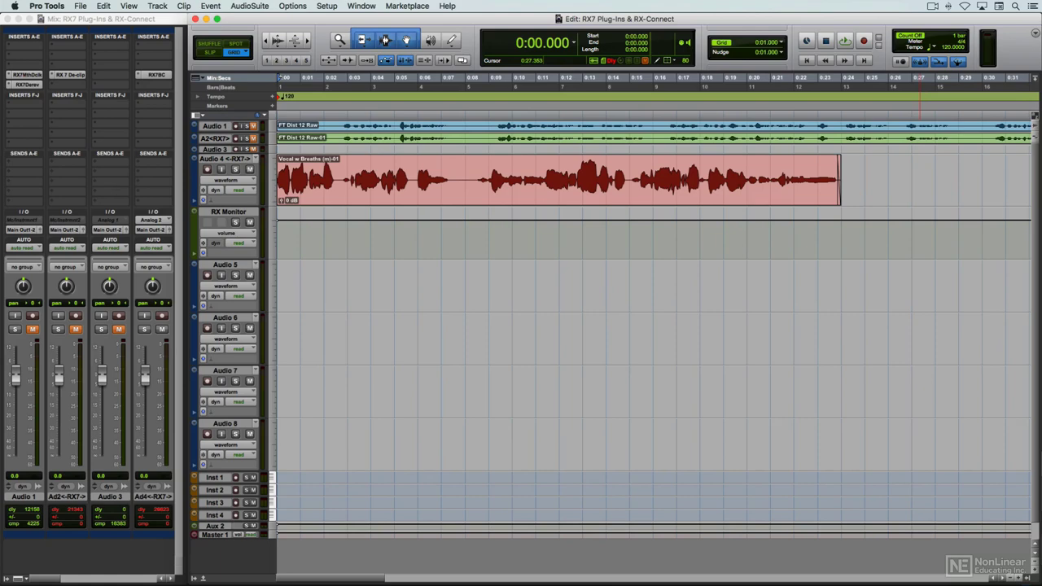
# Open RX 7 Connect in Repair mode and select the entire 24-second vocal clip.
pyautogui.click(248, 6)
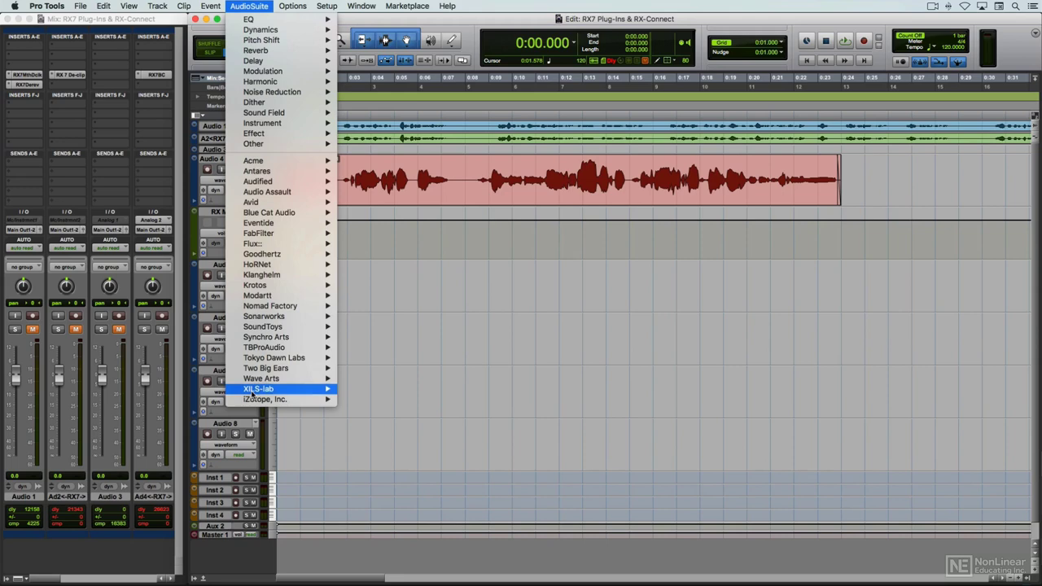
pyautogui.click(414, 420)
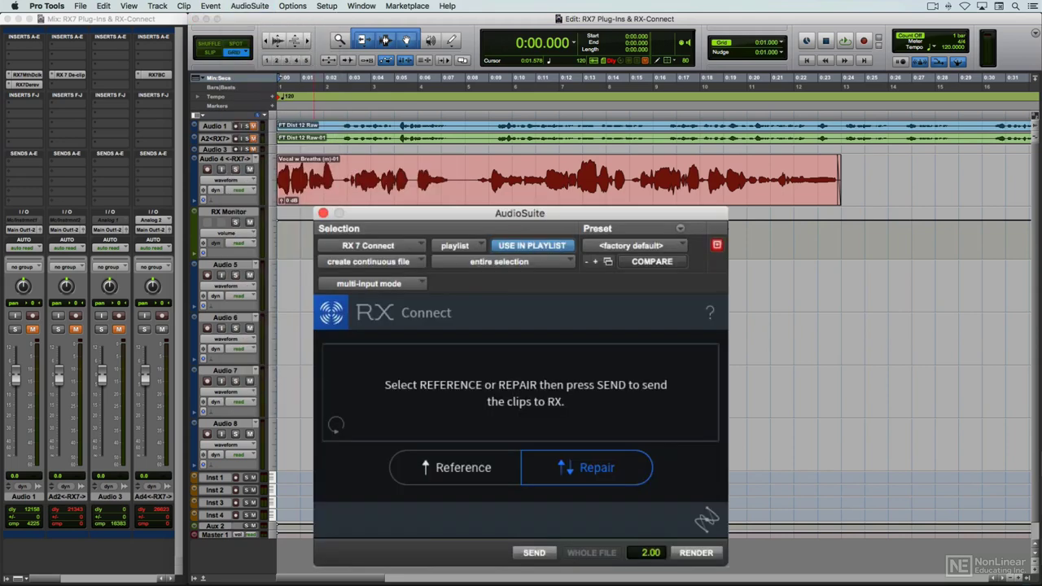
pyautogui.click(472, 469)
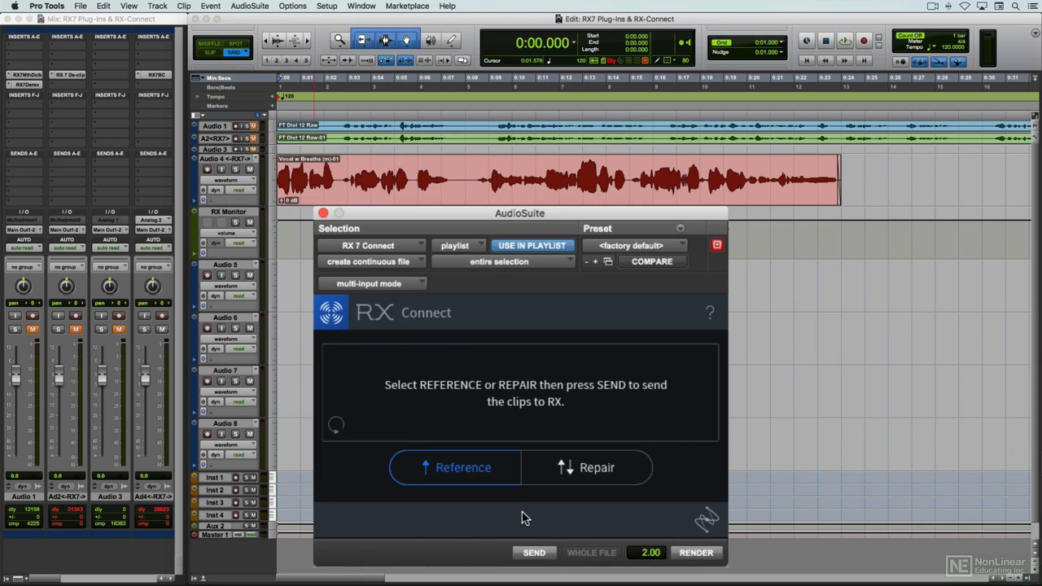
pyautogui.click(590, 479)
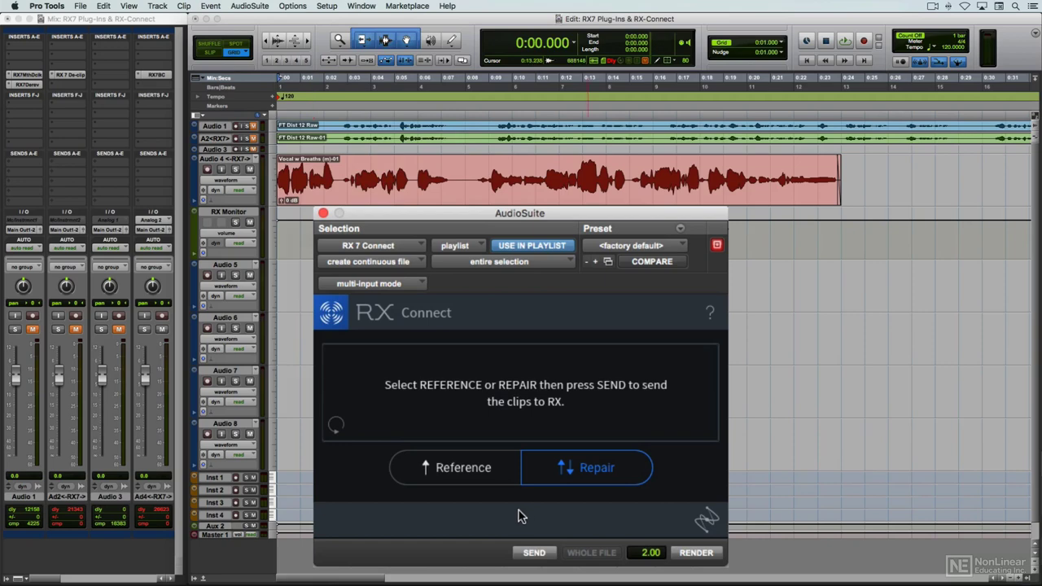
pyautogui.press('super+a')
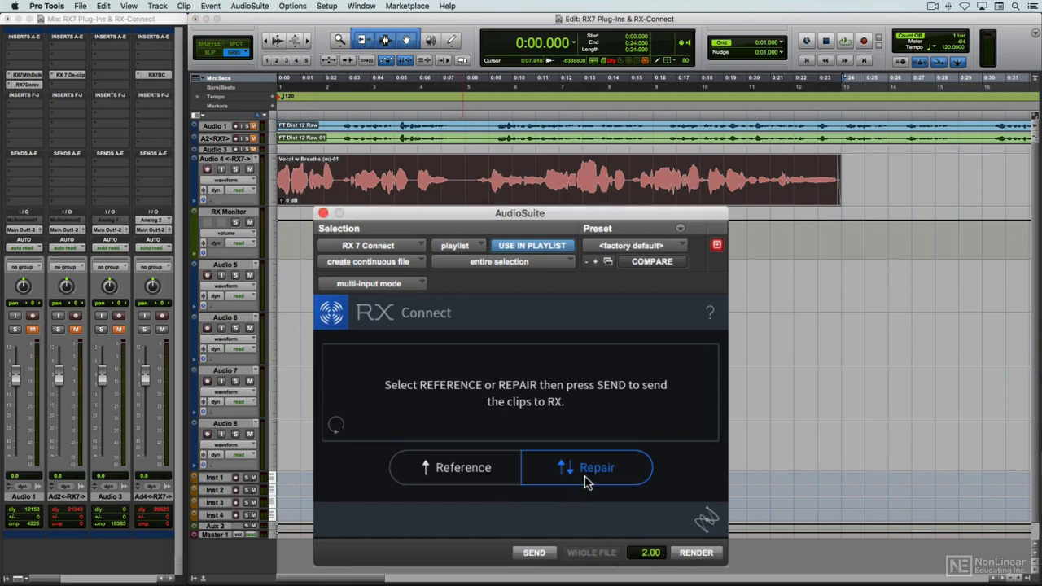
# Send the vocal to RX 7, apply Breath Control, and send it back to Pro Tools.
pyautogui.click(550, 556)
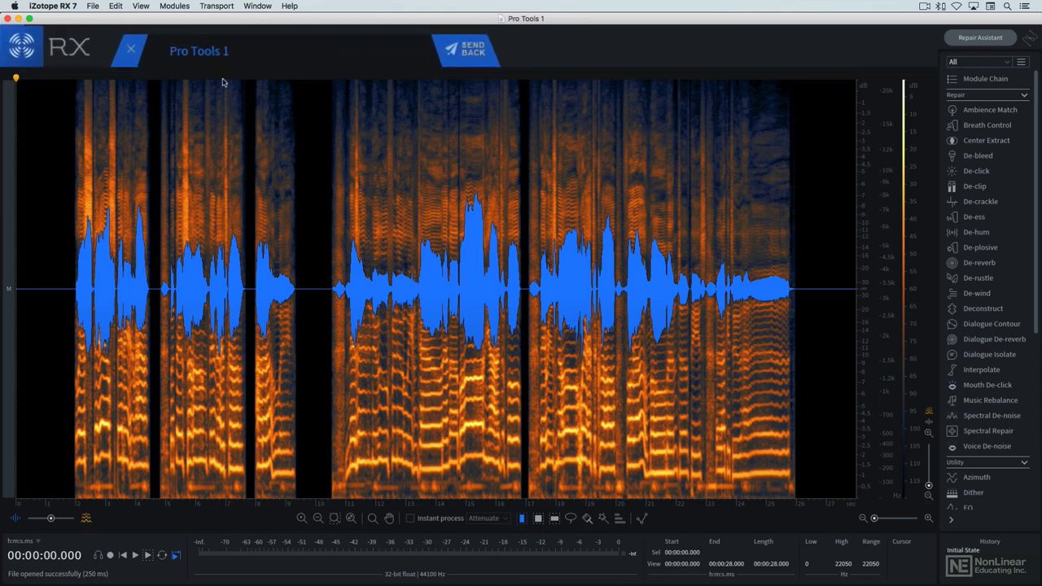
pyautogui.click(975, 128)
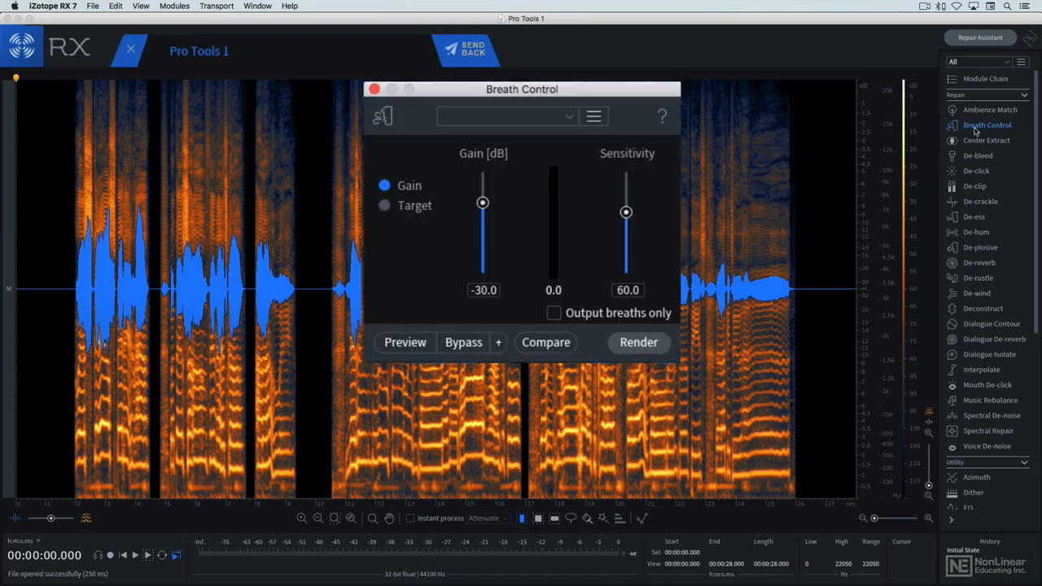
pyautogui.click(636, 343)
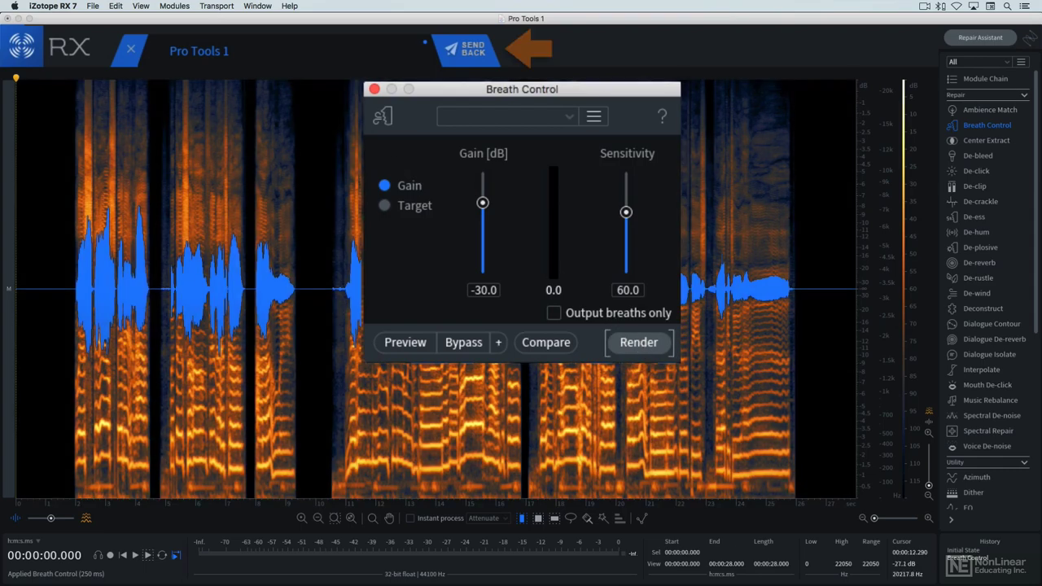
pyautogui.click(483, 62)
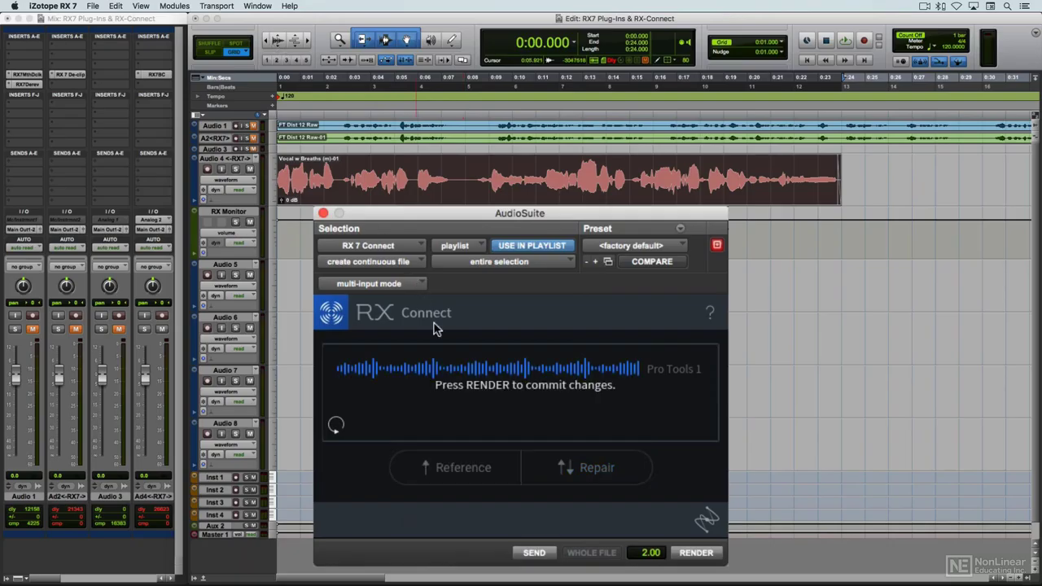
# Render the RX 7 Connect result so the clip is renamed with RX7Cnct_01-01.
pyautogui.click(698, 552)
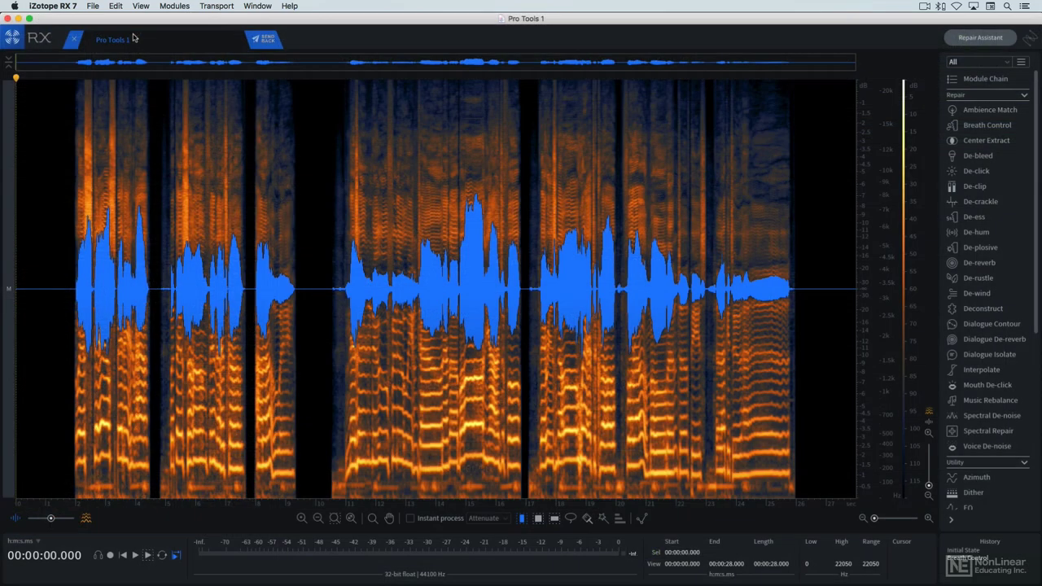
# Save the RX 7 audio as the RX document 'RX Connect Edit'.
pyautogui.click(93, 6)
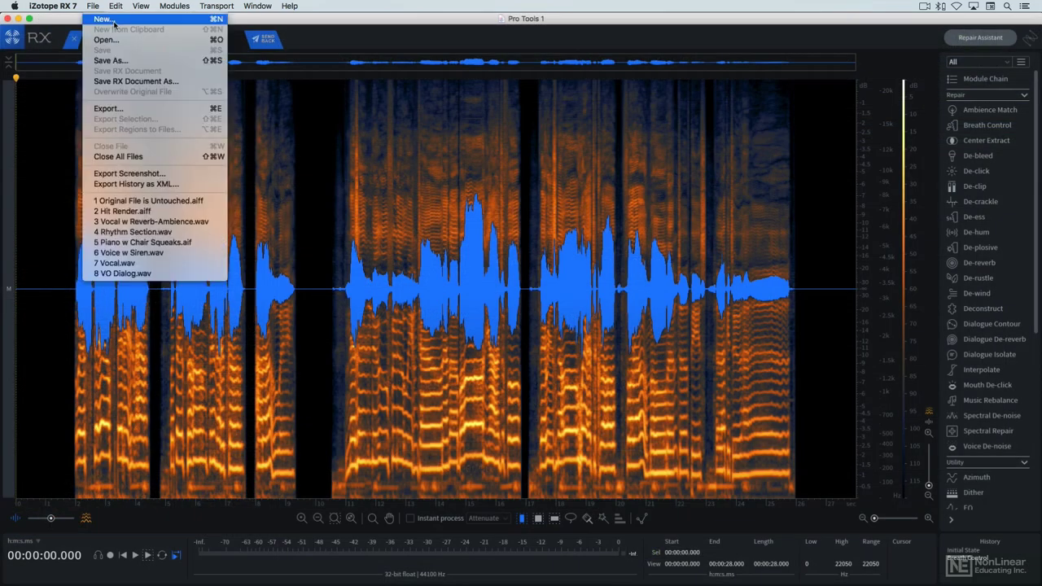
pyautogui.click(183, 81)
pyautogui.write('RX Connect Ed')
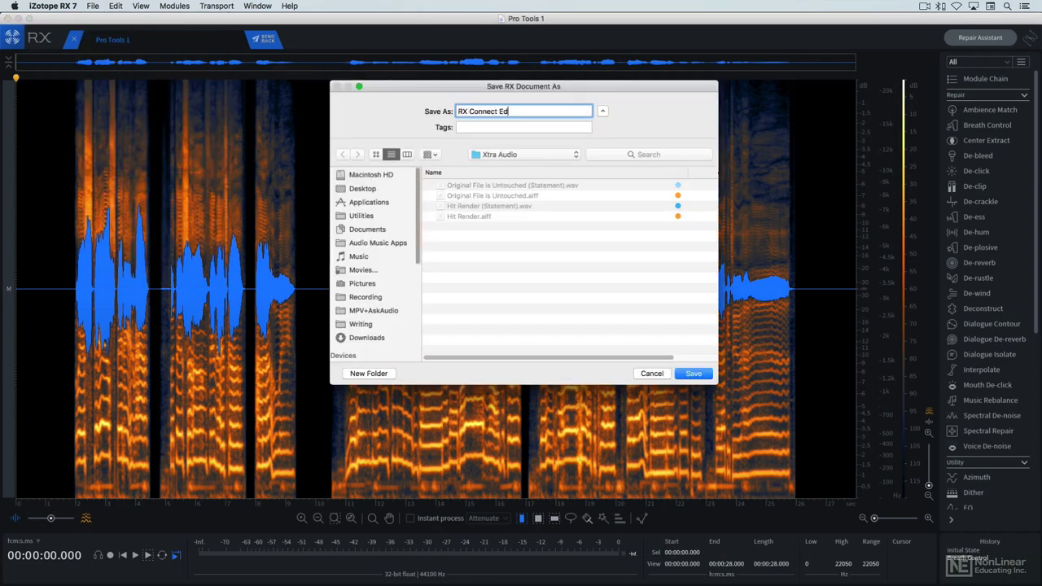
pyautogui.write('it')
pyautogui.click(704, 377)
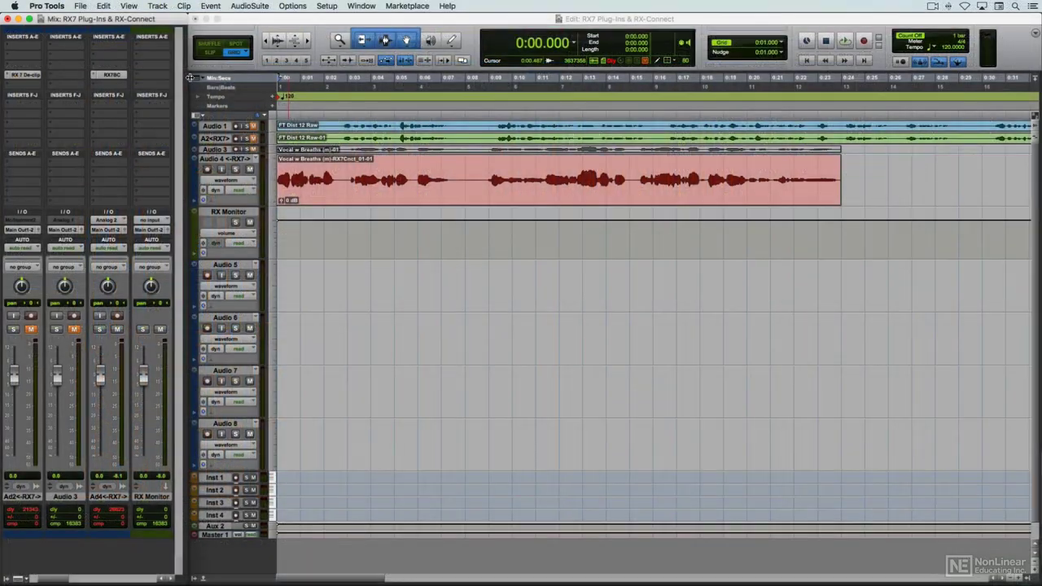
# Add an iZotope RX 7 Monitor insert to the RX Monitor track.
pyautogui.click(139, 77)
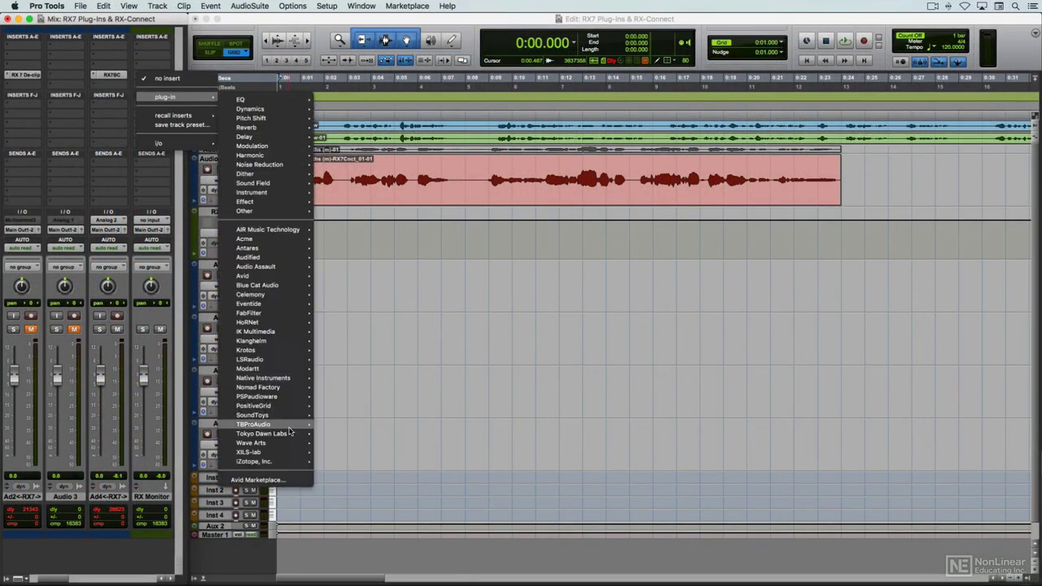
pyautogui.moveTo(254, 461)
pyautogui.click(362, 530)
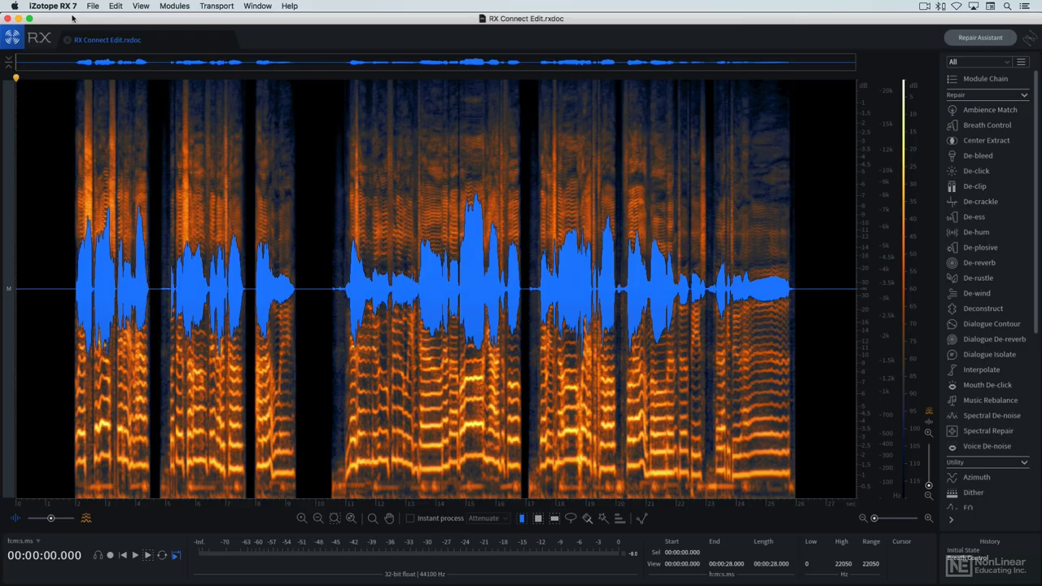
# Set RX 7's audio driver type to RX Monitor and play the vocal through it.
pyautogui.click(64, 6)
pyautogui.click(68, 36)
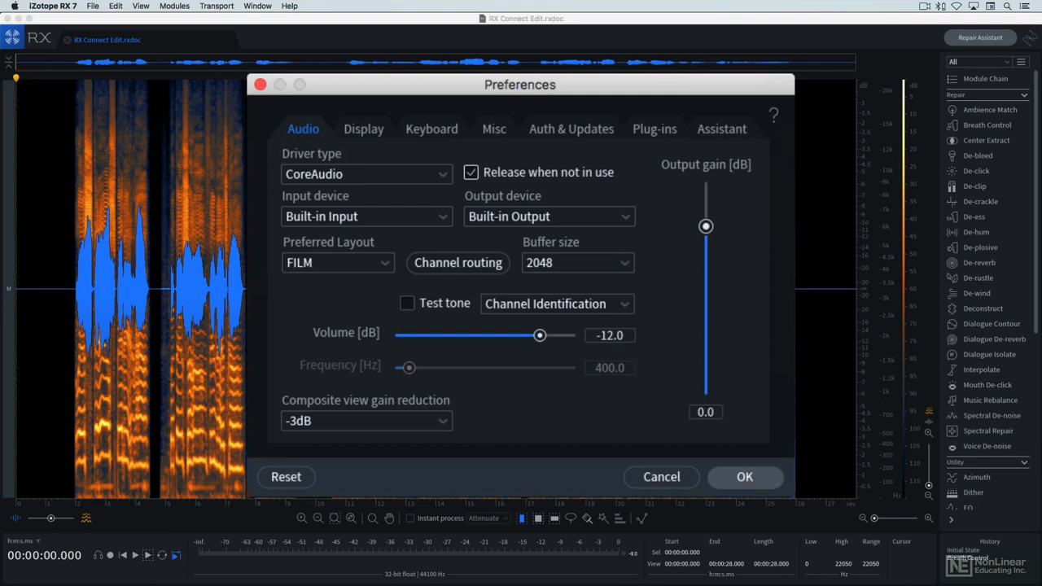
pyautogui.click(440, 174)
pyautogui.click(413, 240)
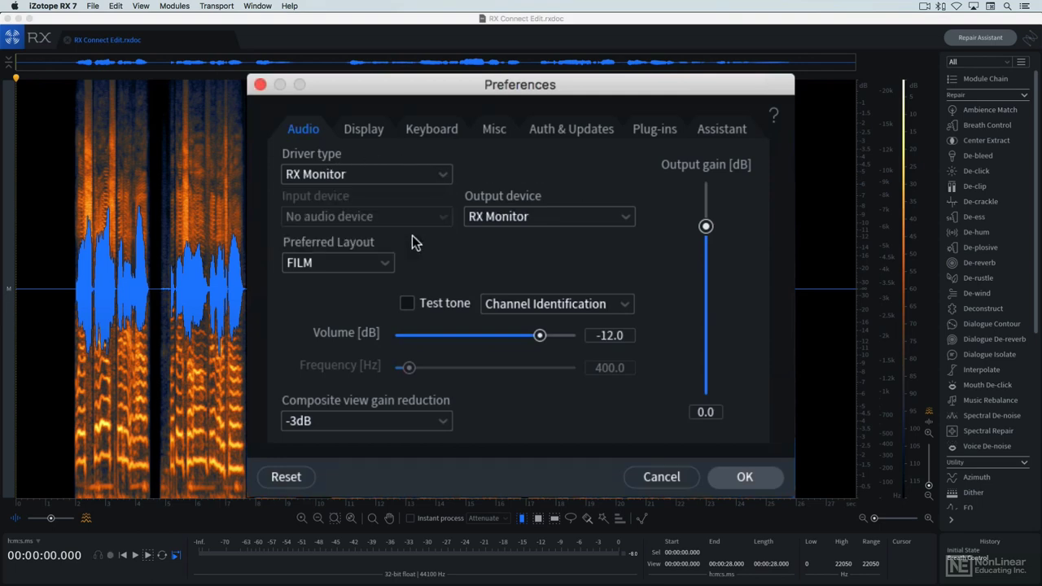
pyautogui.click(749, 483)
pyautogui.press('space')
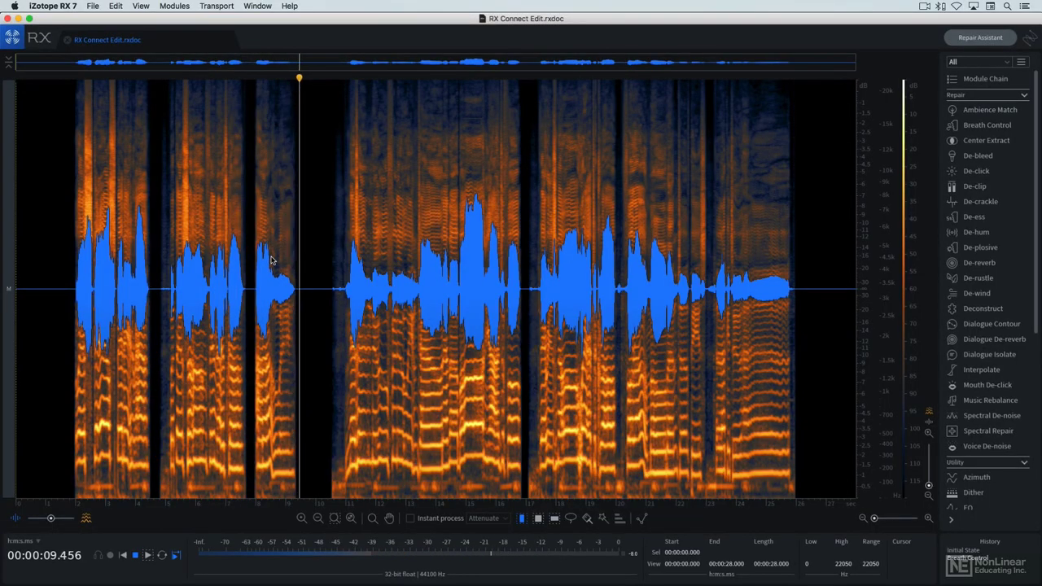
pyautogui.press('space')
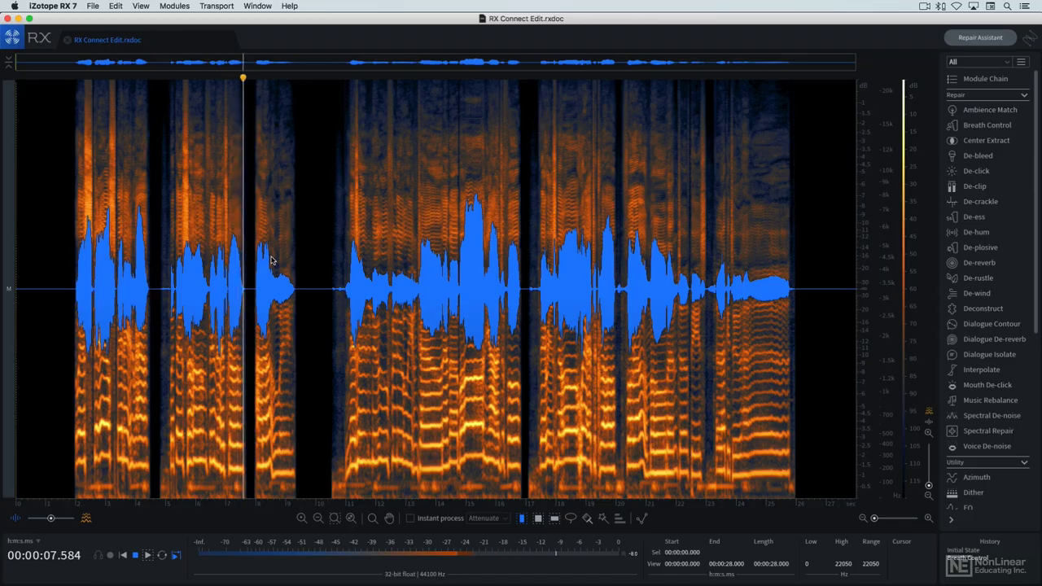
# Stop playback and switch RX 7's driver type back to CoreAudio in Preferences.
pyautogui.press('space')
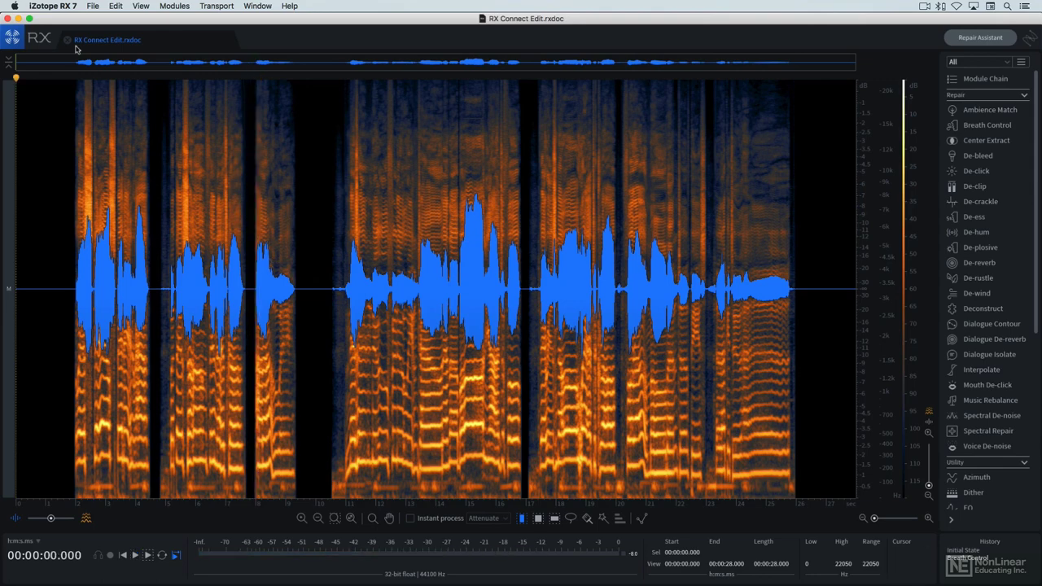
pyautogui.click(52, 5)
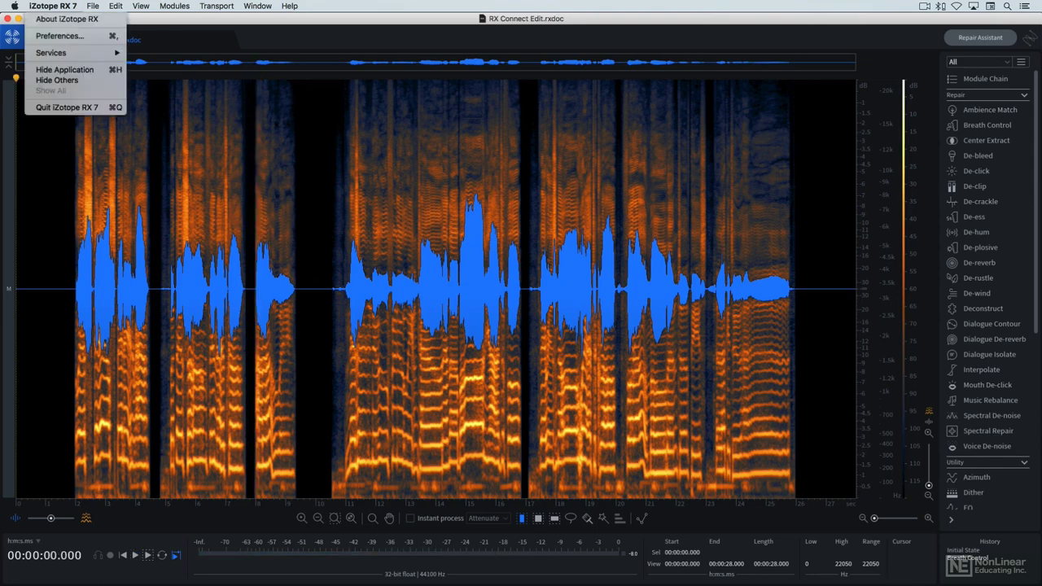
pyautogui.click(71, 38)
pyautogui.click(431, 180)
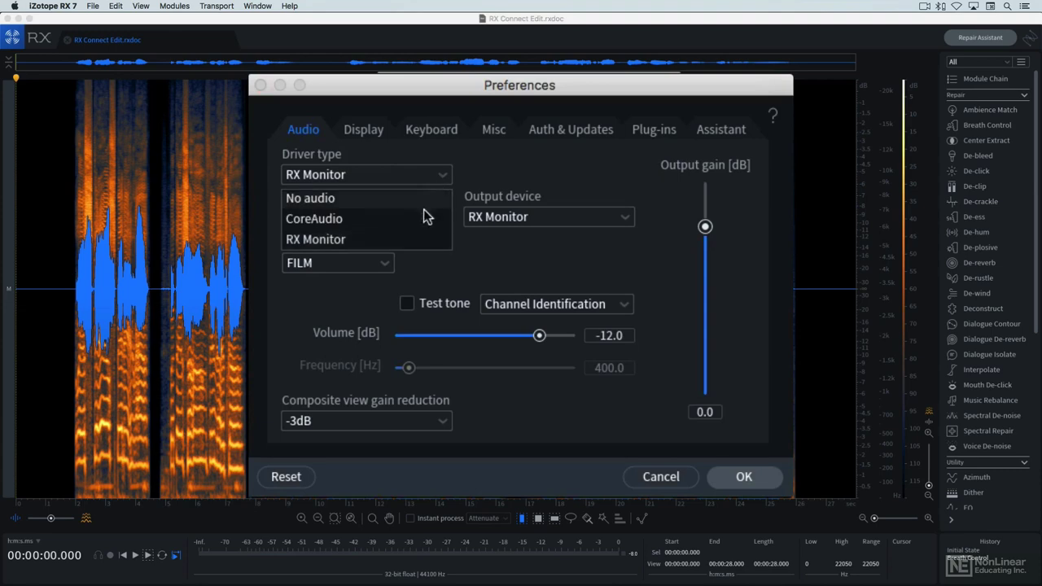
pyautogui.click(417, 220)
pyautogui.click(744, 485)
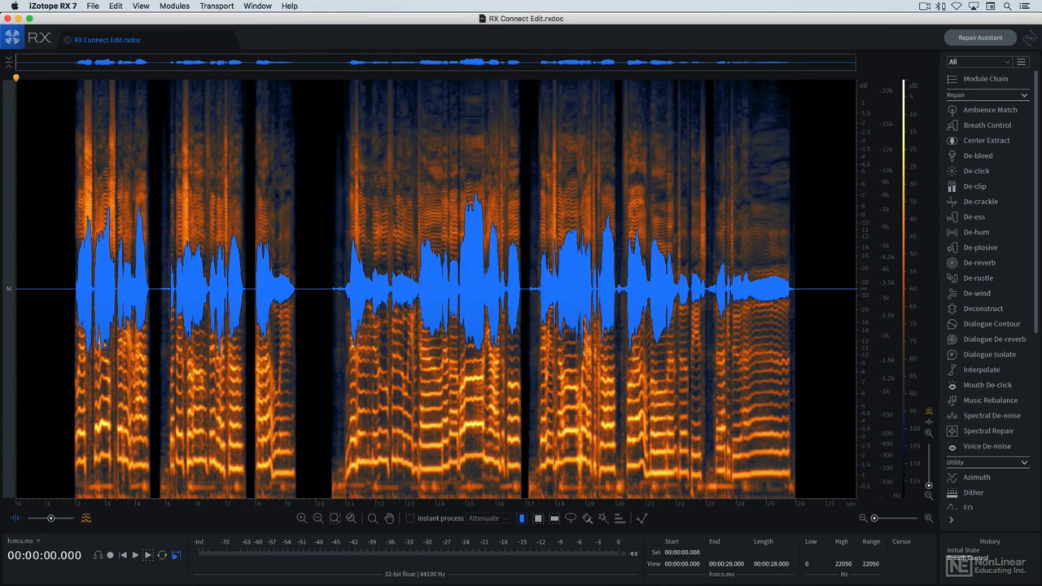